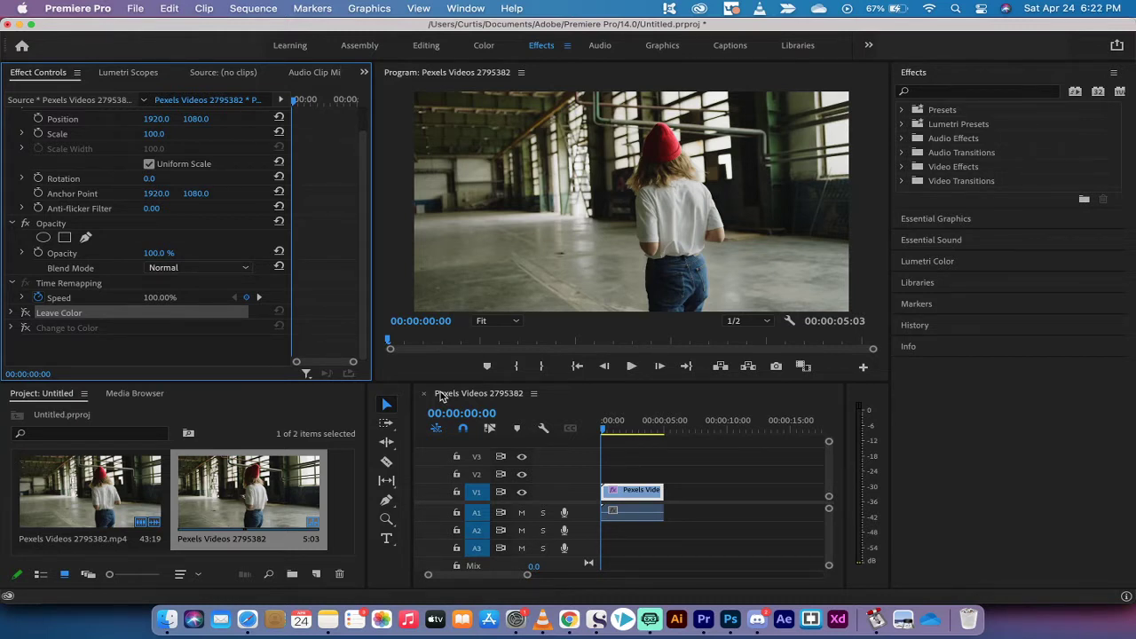
- Re-enable Leave Color and play the clip to check the black-and-white look
click(25, 313)
click(609, 430)
key(space)
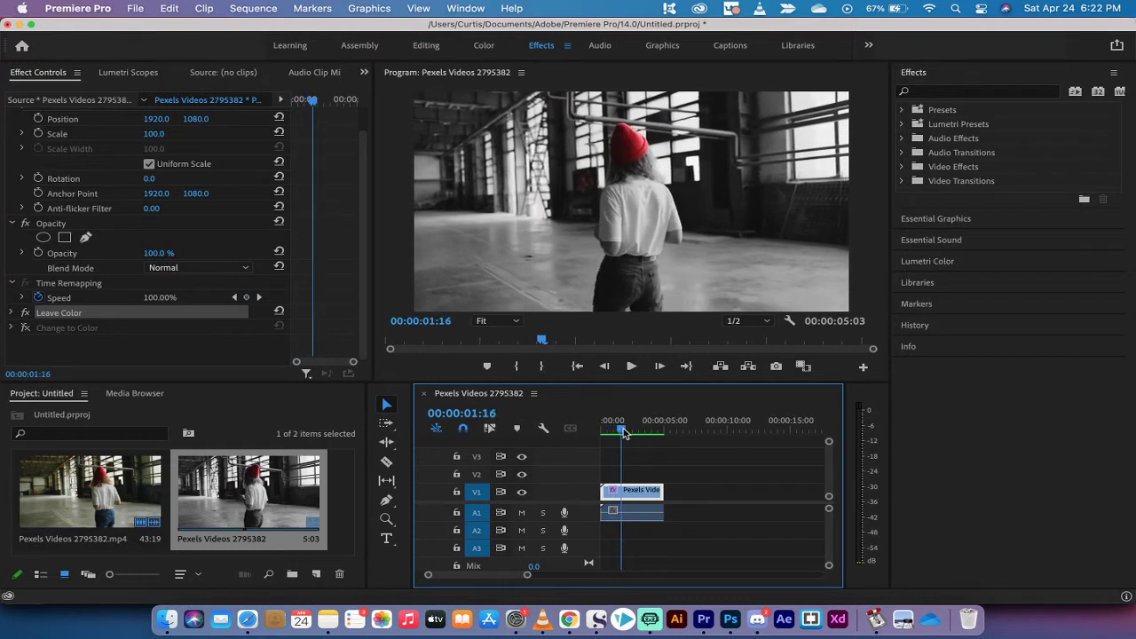
key(space)
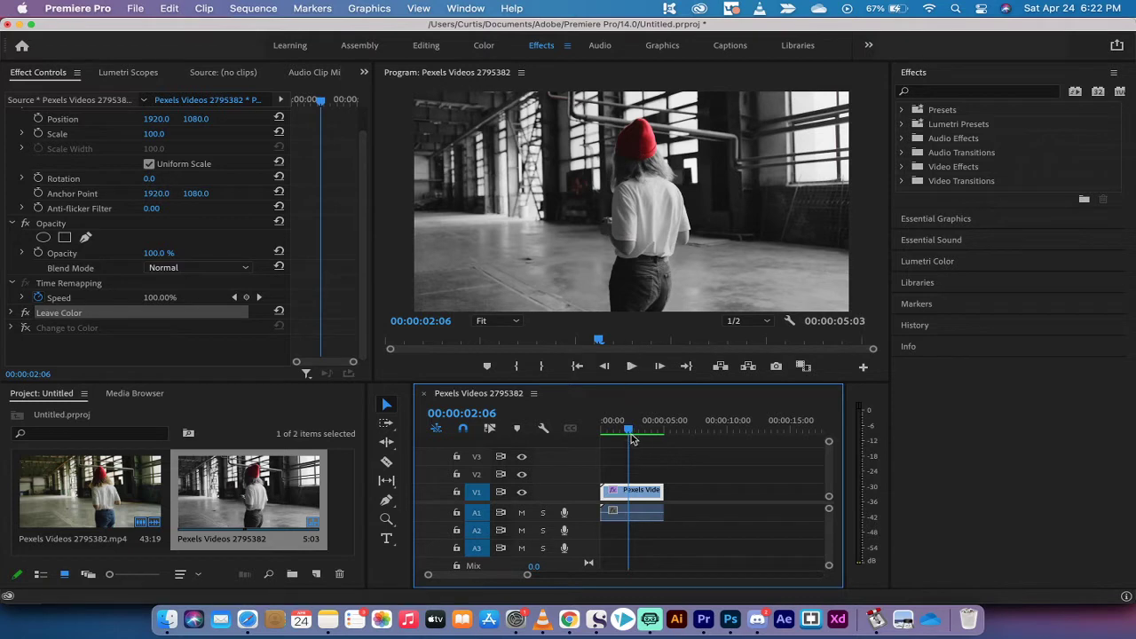
drag(624, 438, 610, 432)
- Turn on Change to Color to preview the recoloured hat, then disable both effects
click(25, 327)
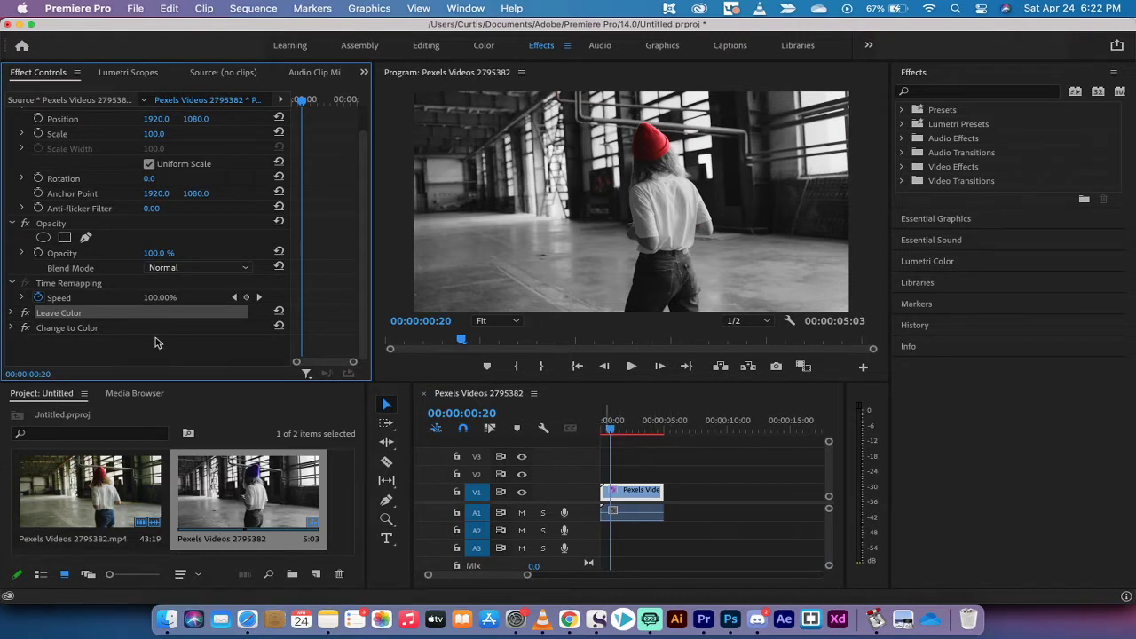
drag(612, 432, 626, 434)
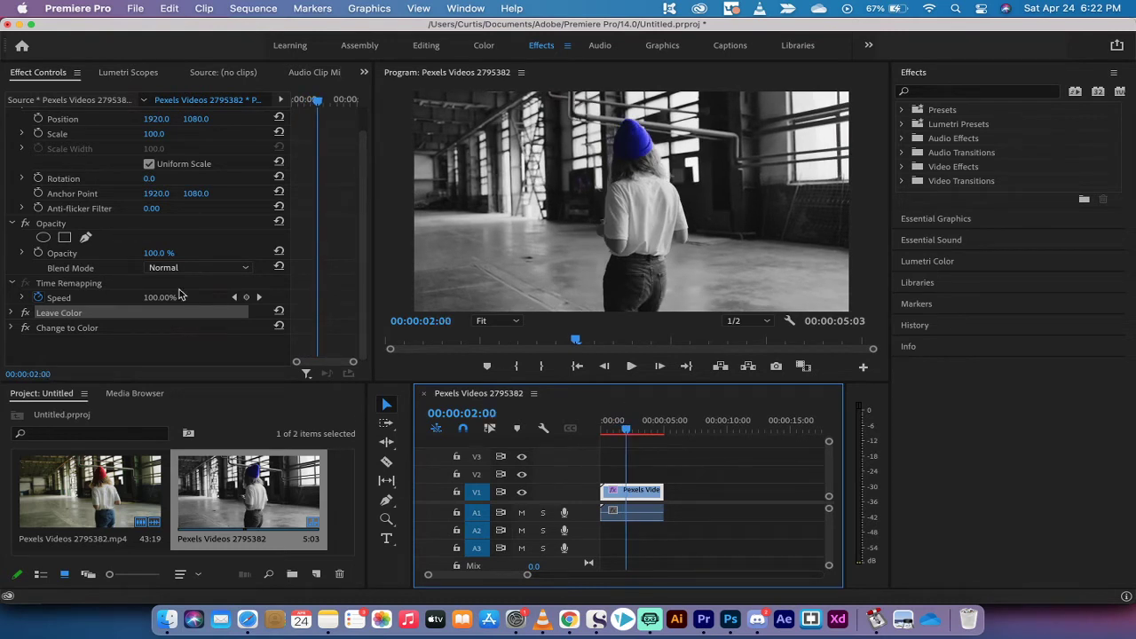
click(26, 320)
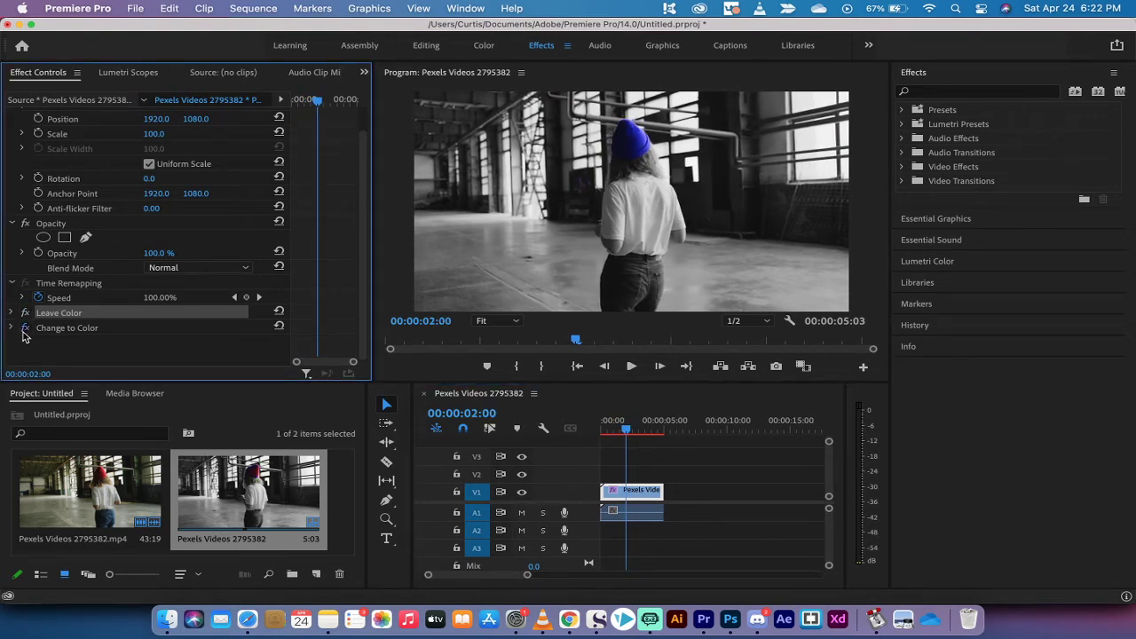
click(25, 327)
click(25, 313)
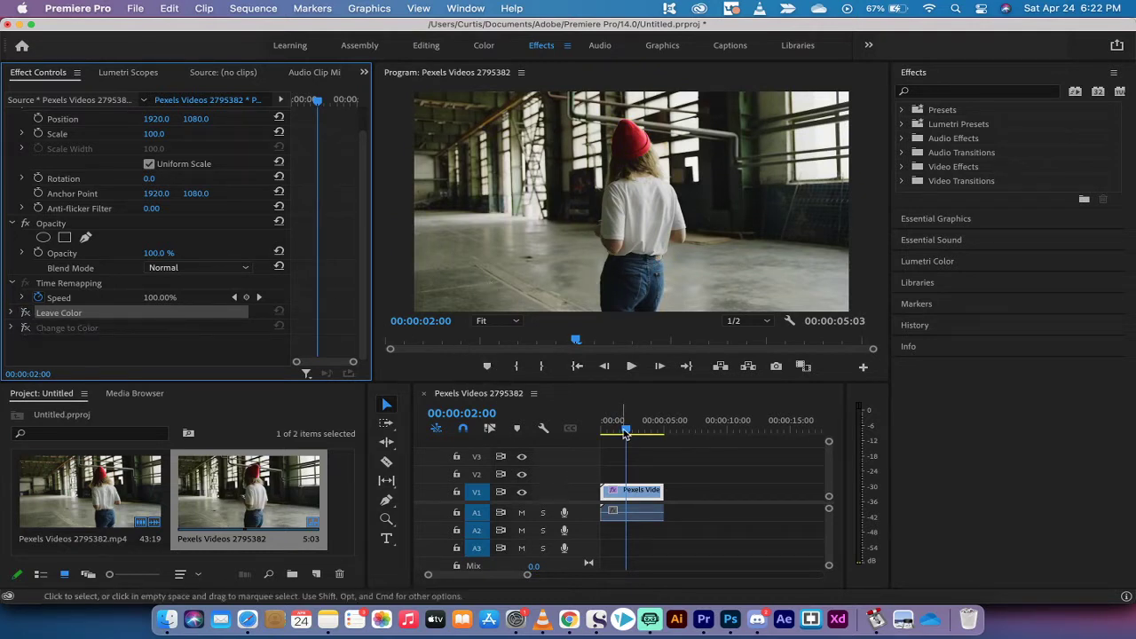
drag(627, 433, 597, 432)
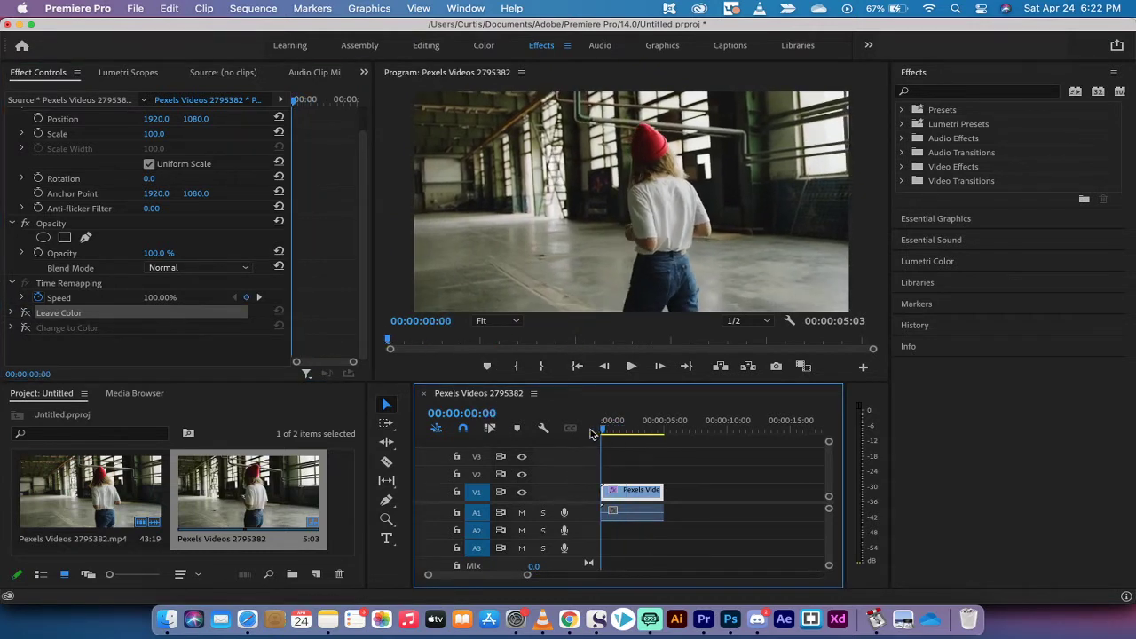
- Delete the Leave Color and Change to Color effects and scrub to confirm original colour
click(80, 321)
key(Delete)
click(79, 316)
key(Delete)
click(280, 512)
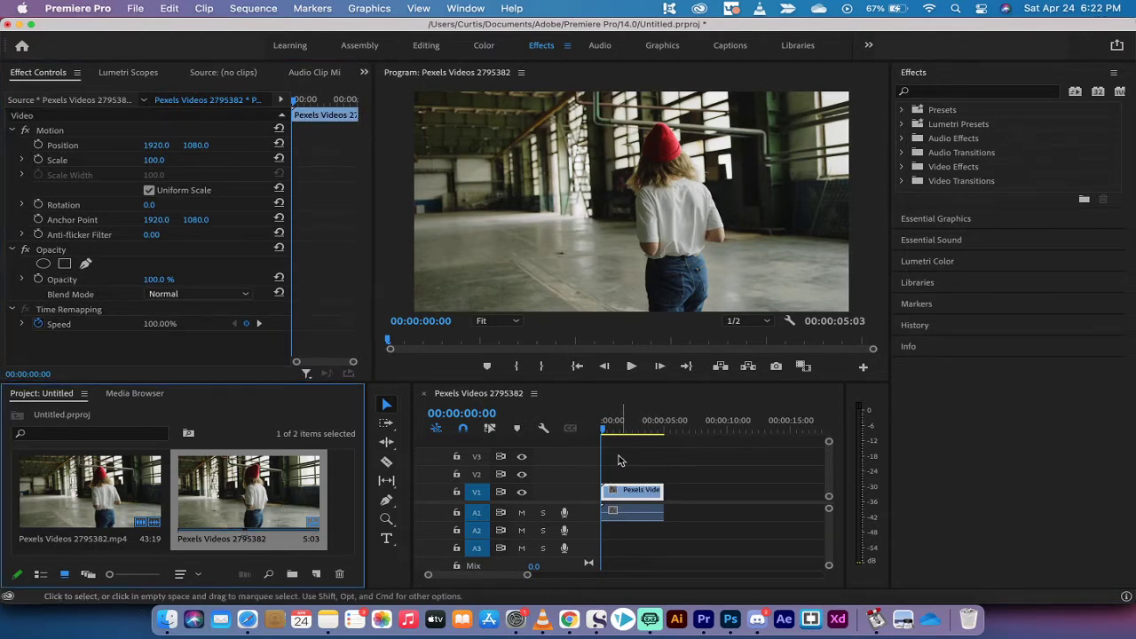
click(603, 426)
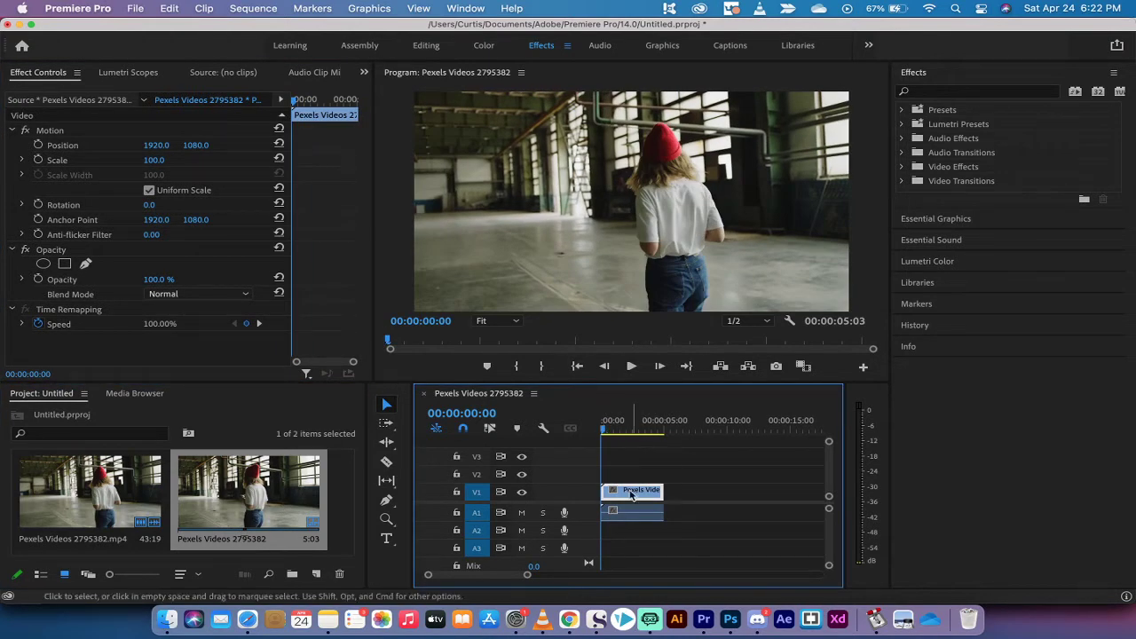
click(608, 429)
mouse_move(610, 430)
mouse_down()
mouse_move(633, 432)
mouse_move(602, 433)
mouse_up()
- Search Effects for 'leave', add Leave Color to the V1 warehouse clip, and save
click(936, 92)
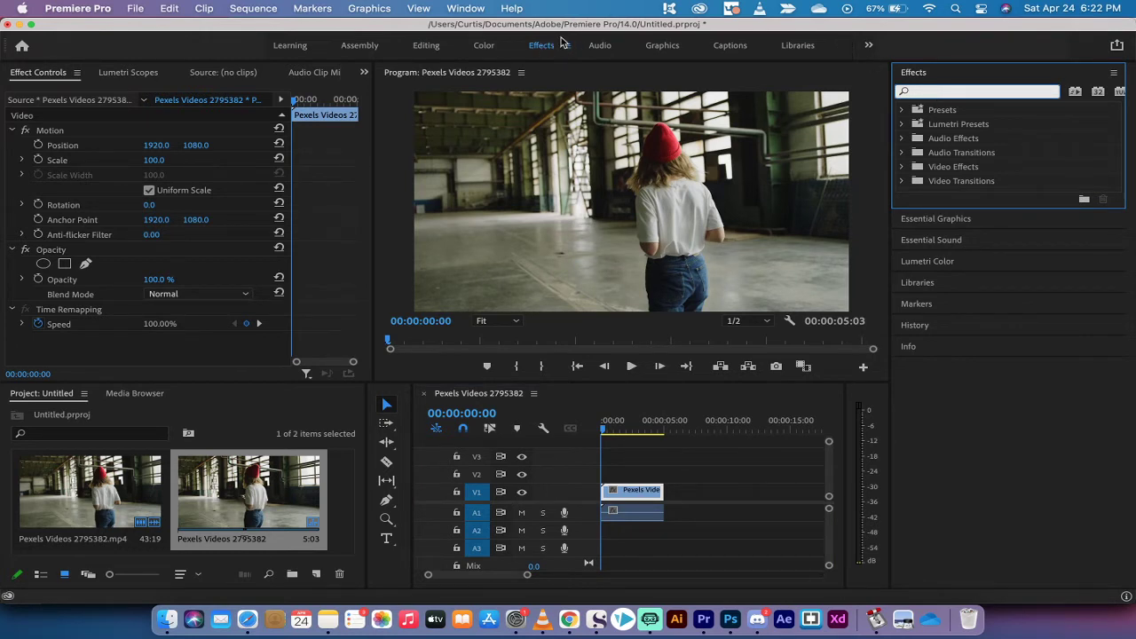
click(461, 8)
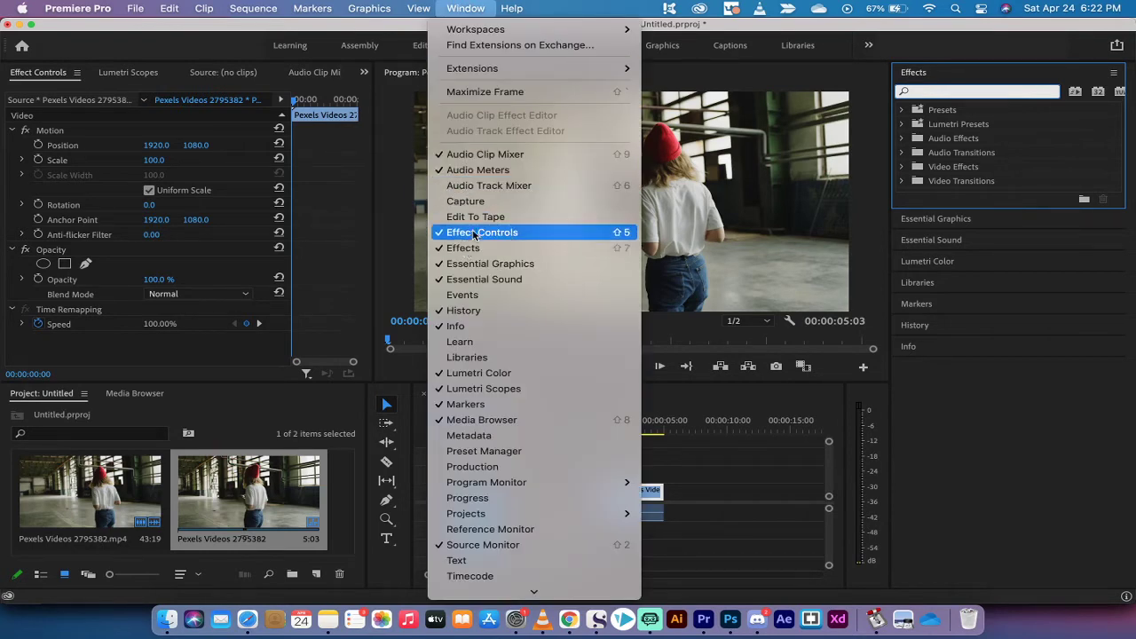
click(461, 8)
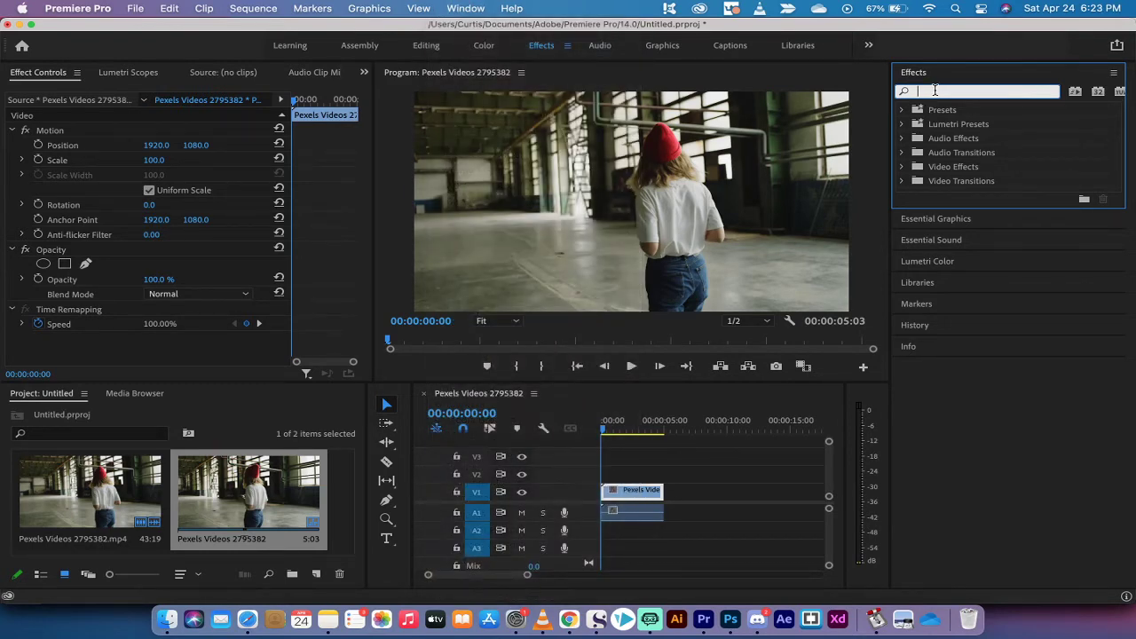
text(lea)
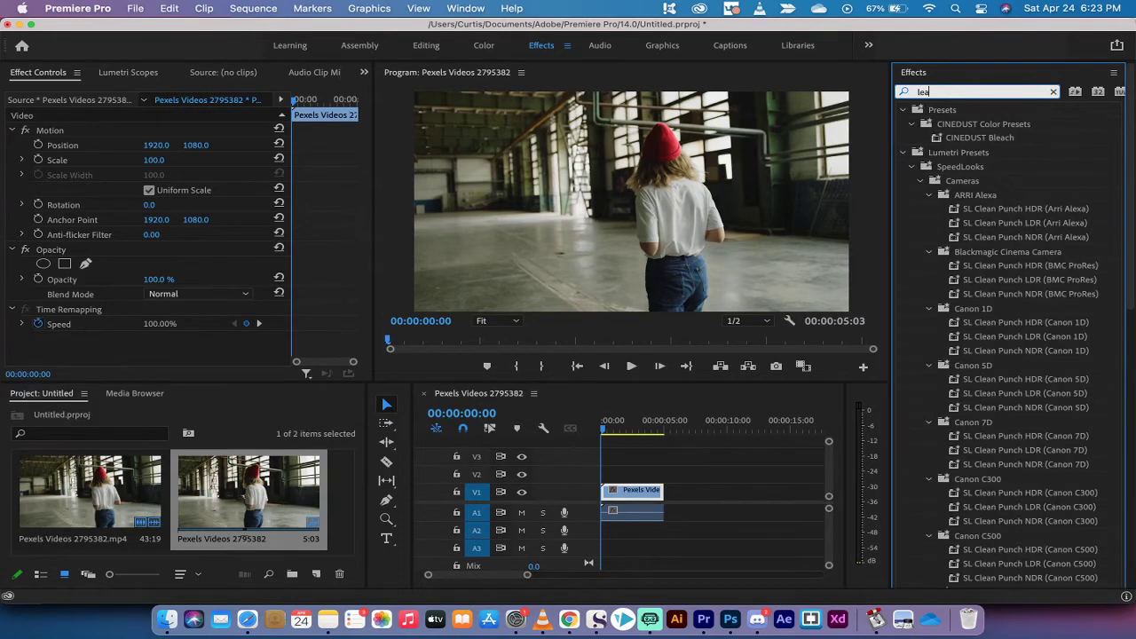
text(ve)
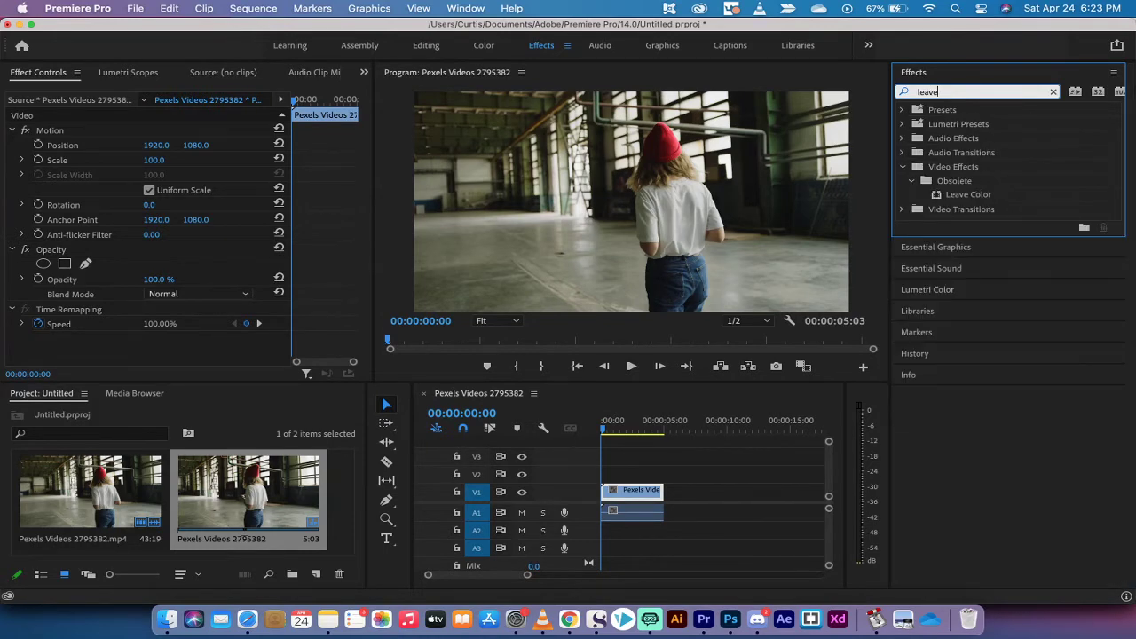
click(969, 195)
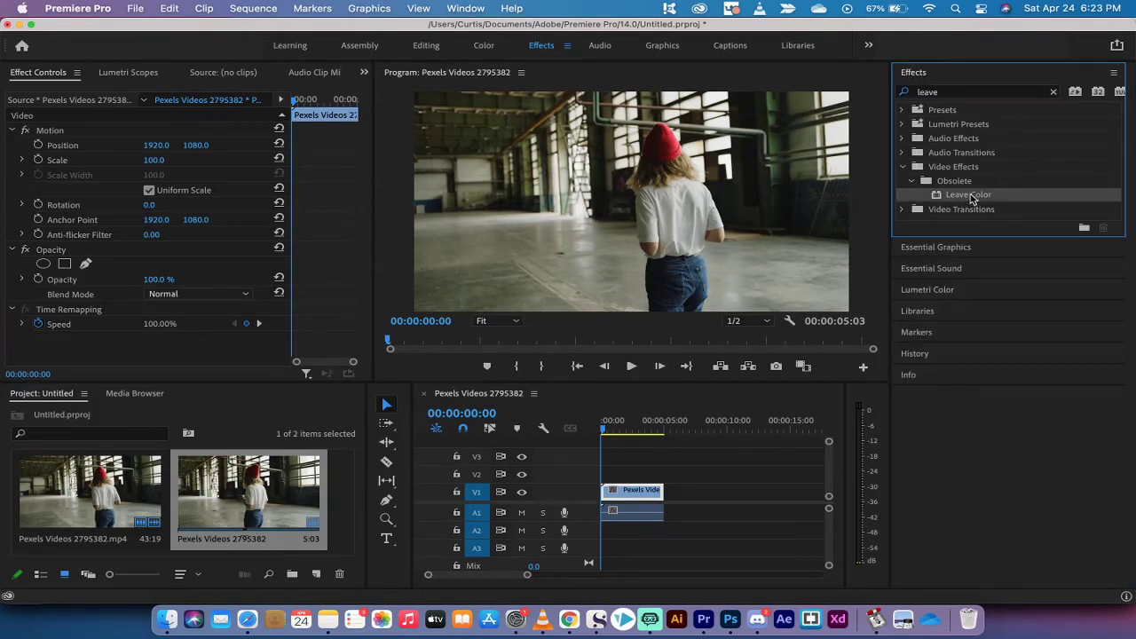
drag(971, 197, 624, 499)
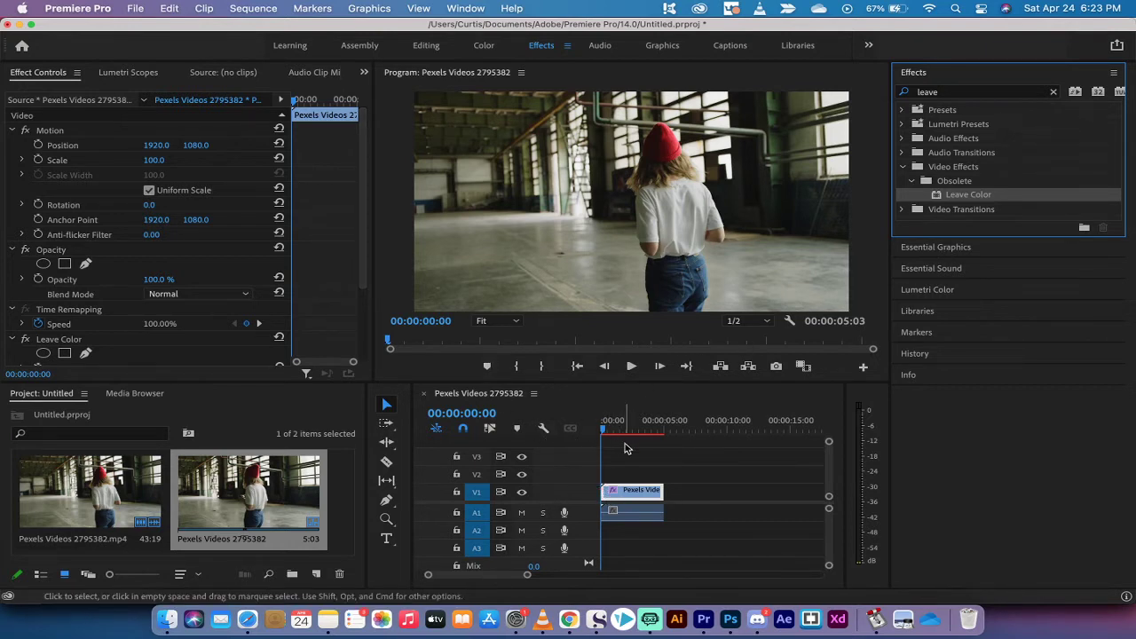
key(super+s)
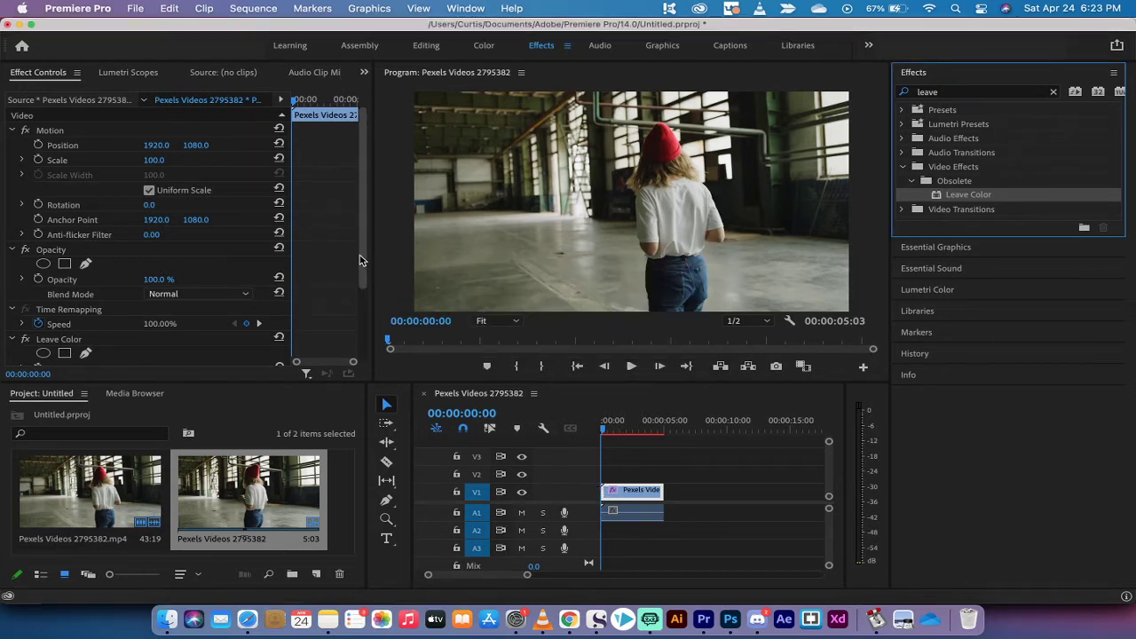
- Sample the hat's dark red (B1222C) as Leave Color's Color To Leave
drag(361, 255, 361, 341)
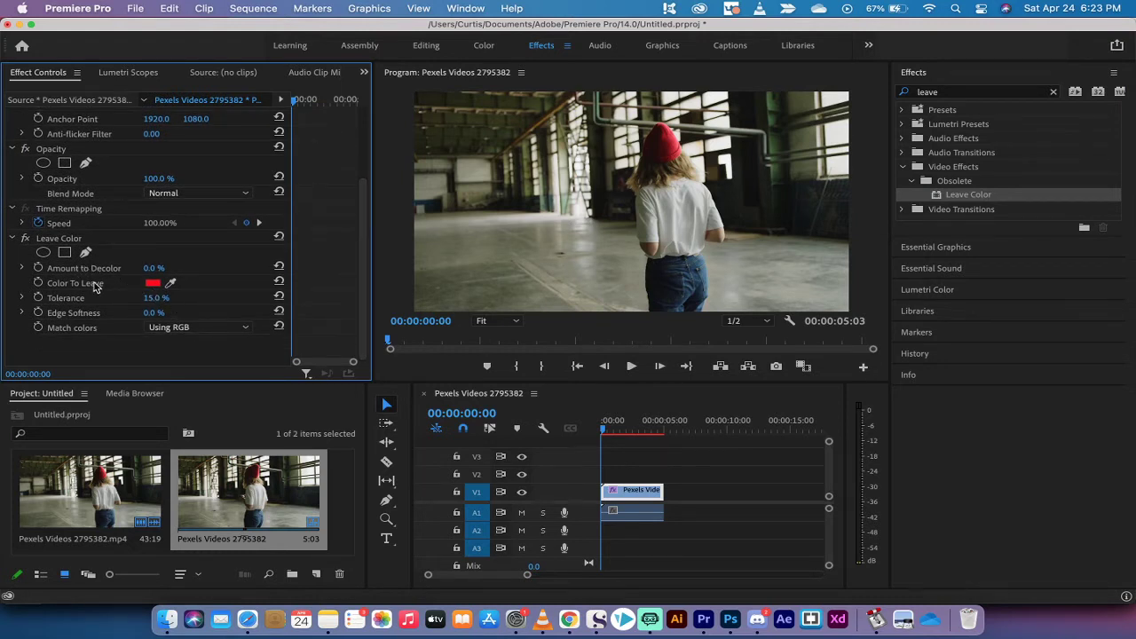
click(154, 284)
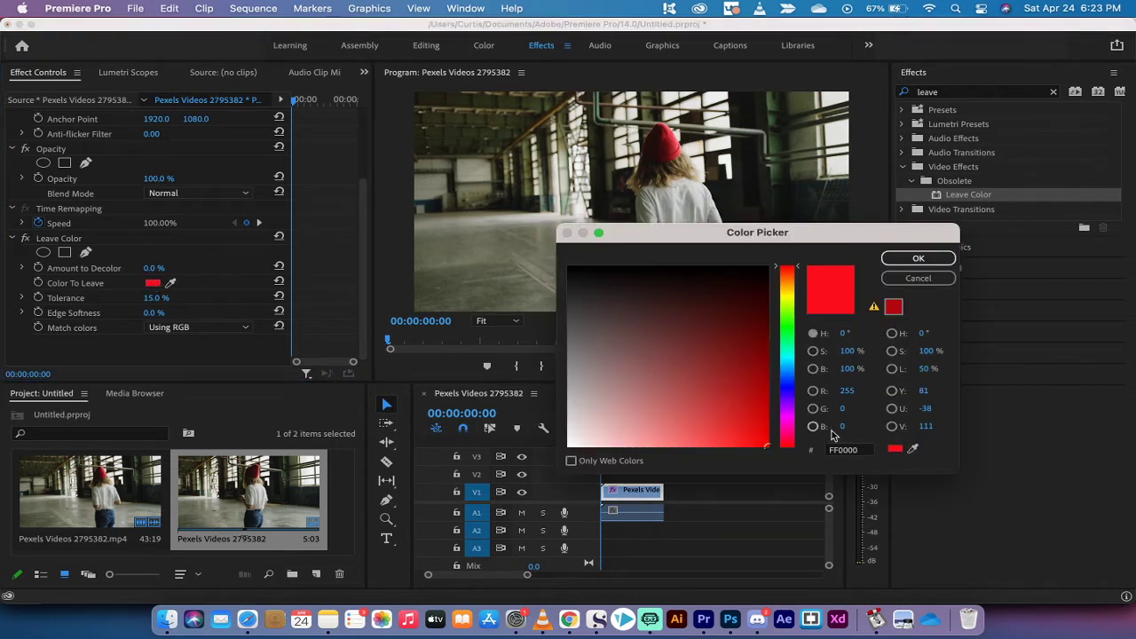
click(914, 451)
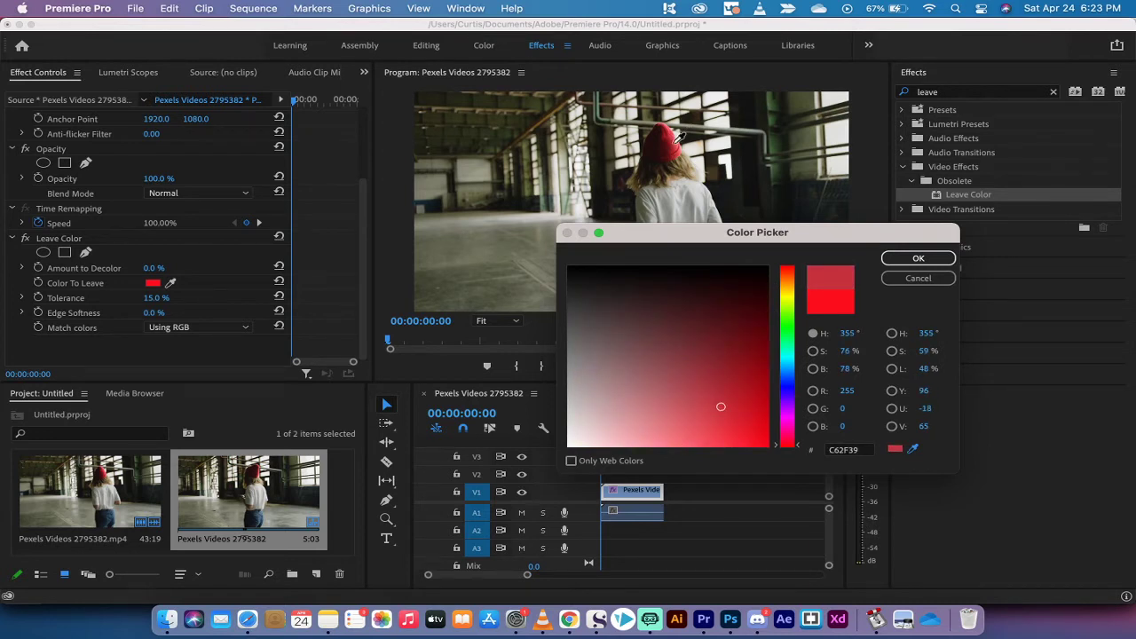
click(679, 140)
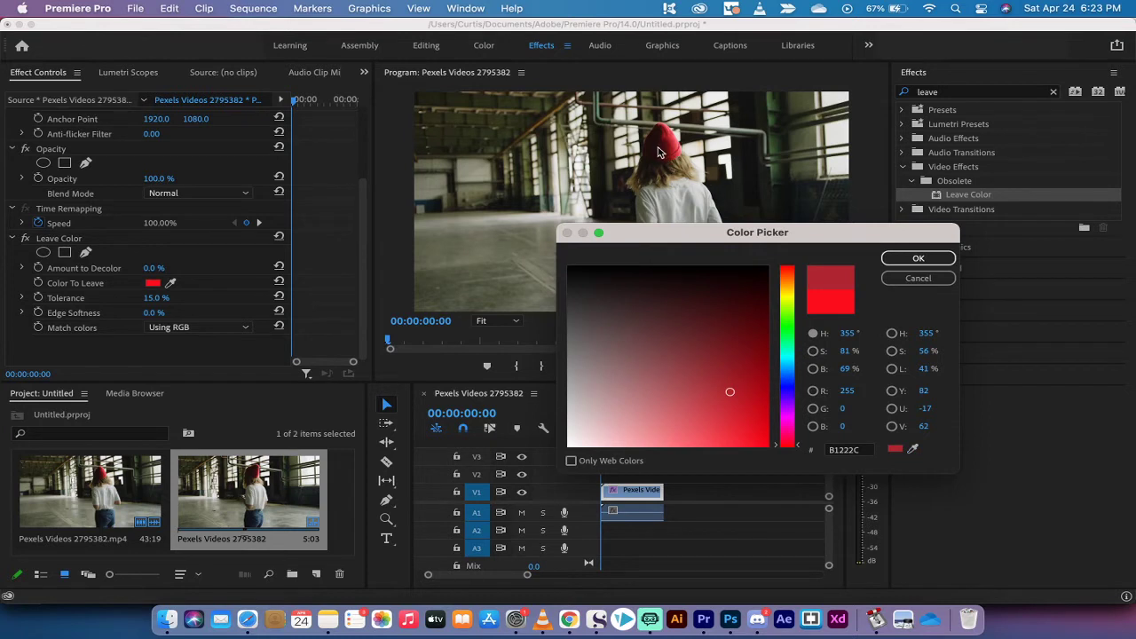
click(914, 258)
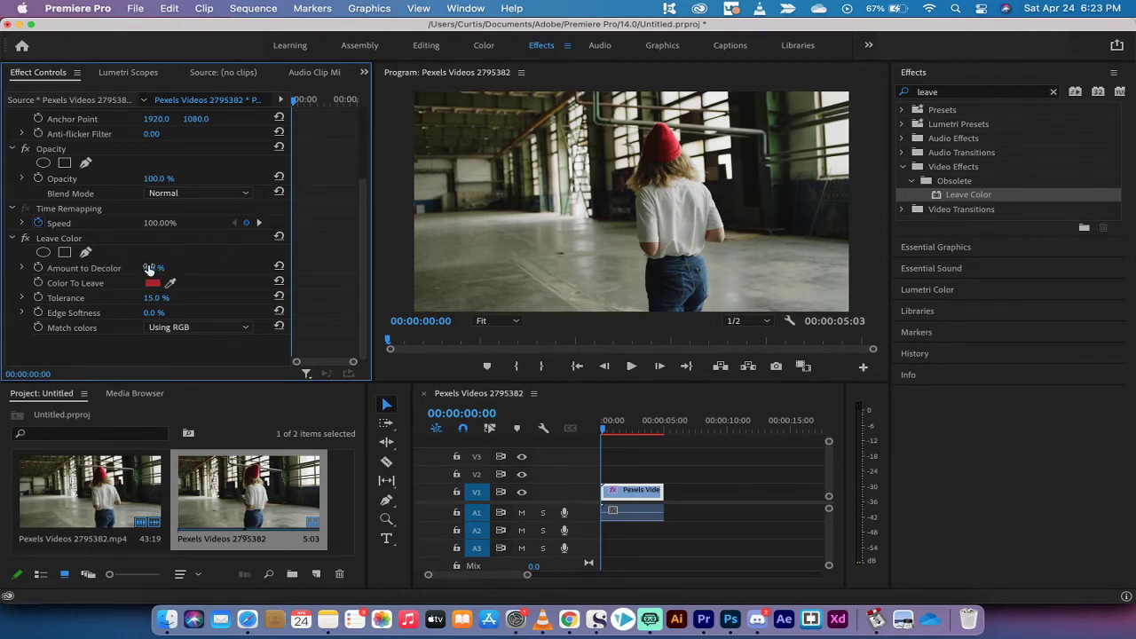
- Set Amount to Decolor to 100% and Match colors to Using Hue, then scrub to check
drag(157, 267, 164, 267)
click(673, 147)
click(174, 328)
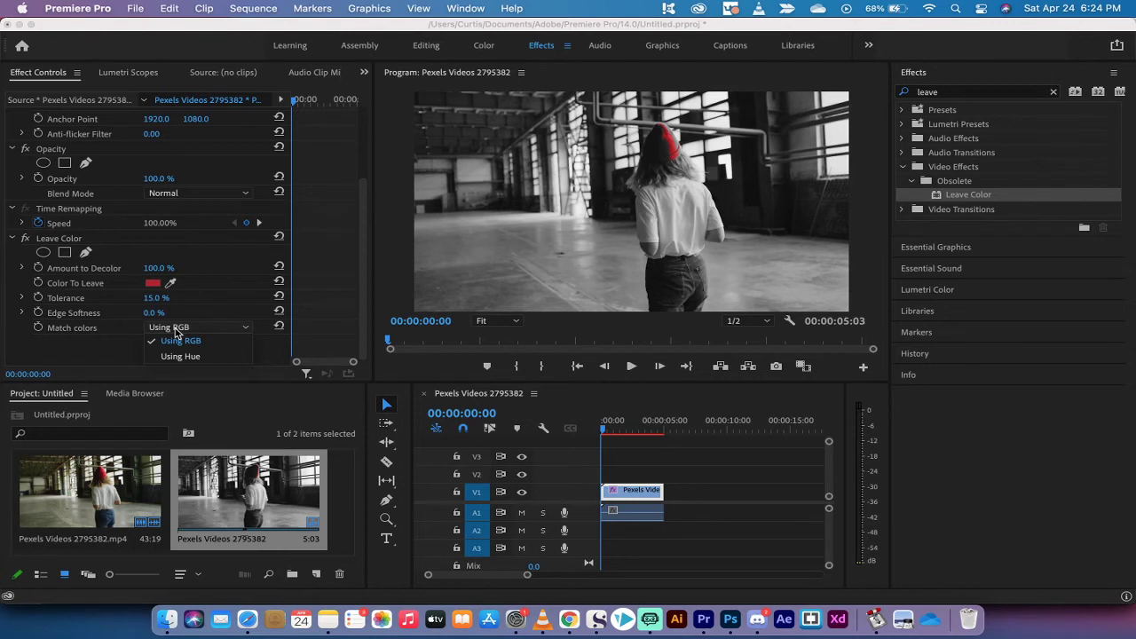
click(177, 356)
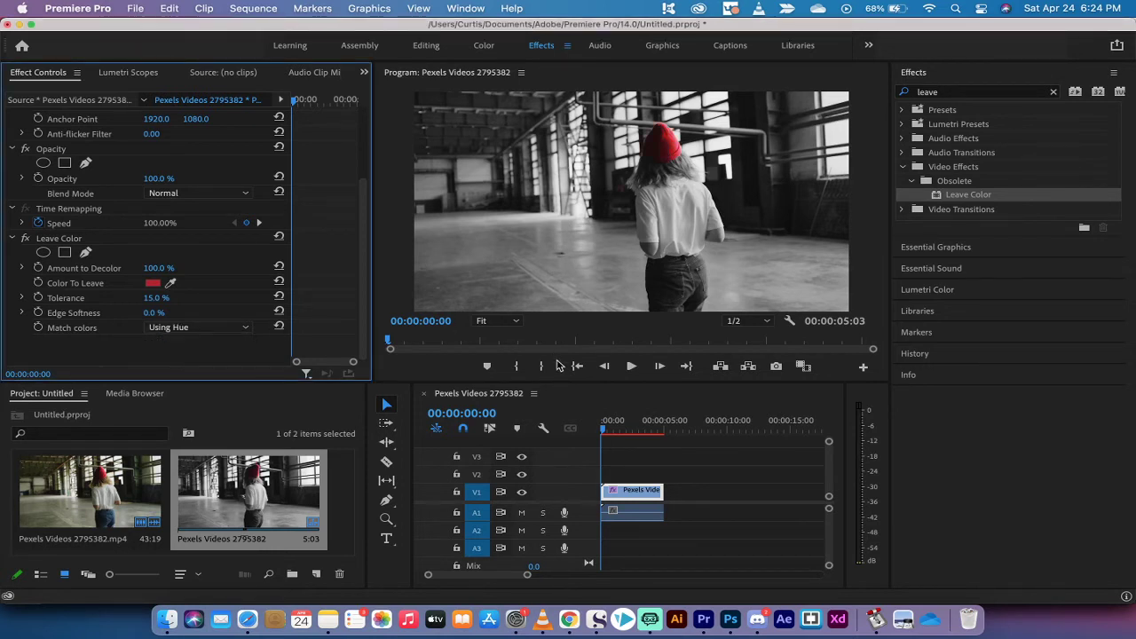
click(606, 431)
mouse_move(606, 432)
mouse_down()
mouse_move(647, 431)
mouse_move(603, 431)
mouse_up()
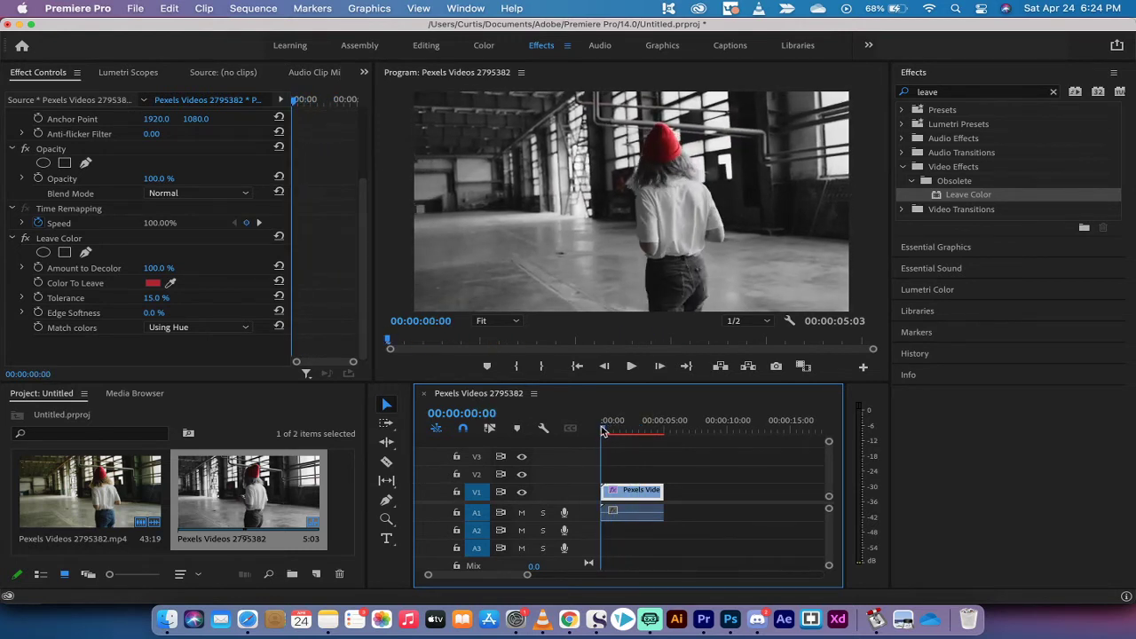
- Search Effects for 'change' and add Change to Color to the warehouse clip
click(1053, 92)
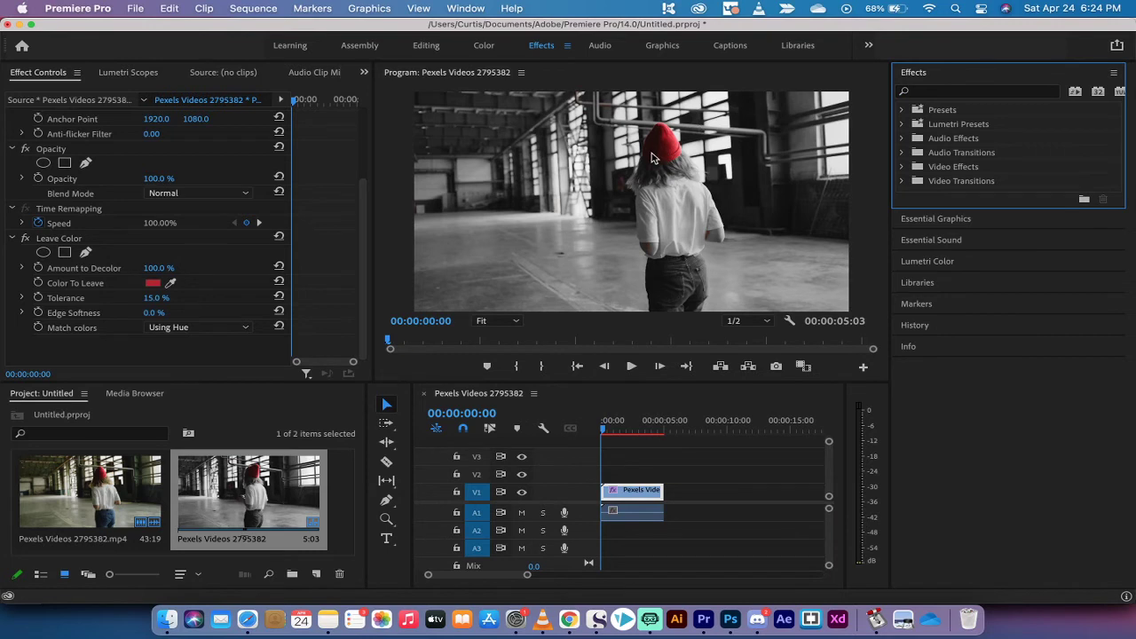
click(957, 92)
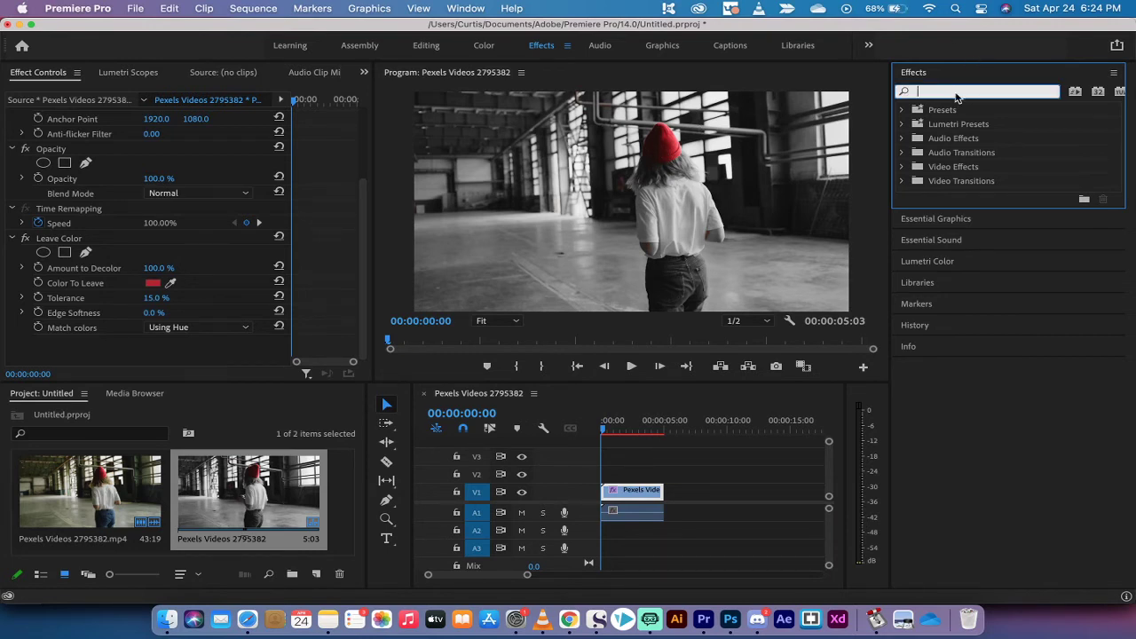
text(change)
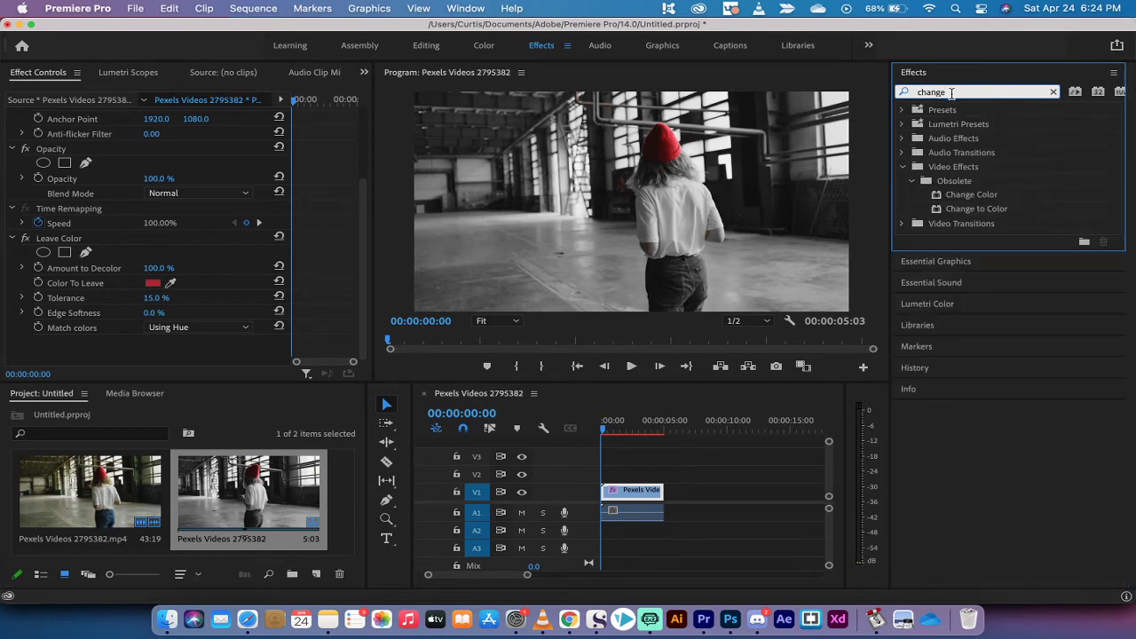
click(960, 210)
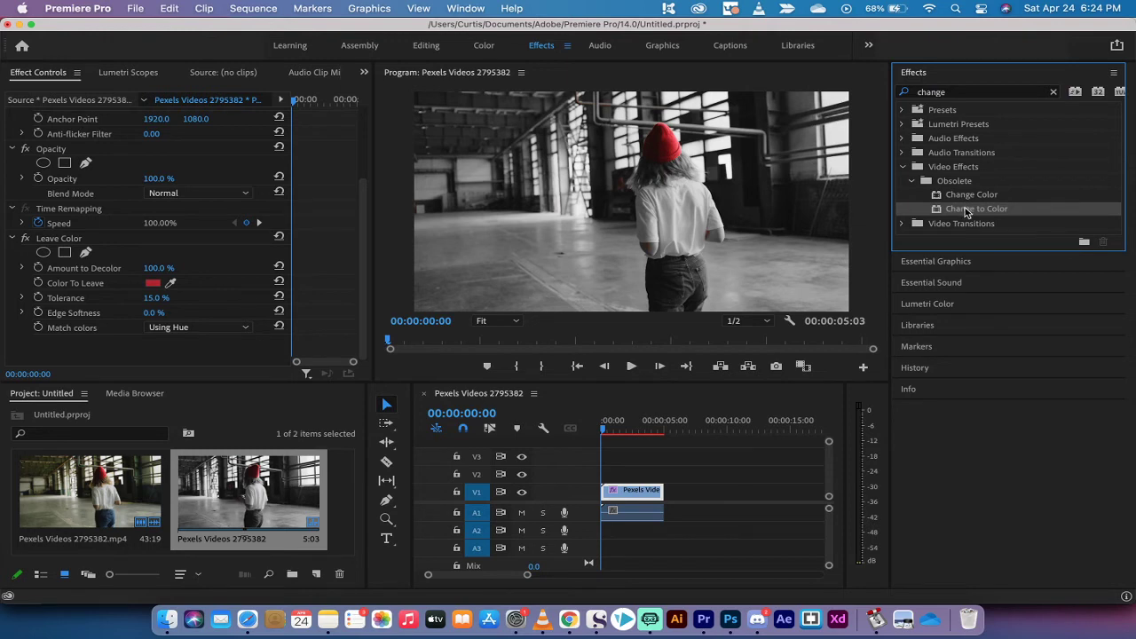
drag(966, 213, 648, 495)
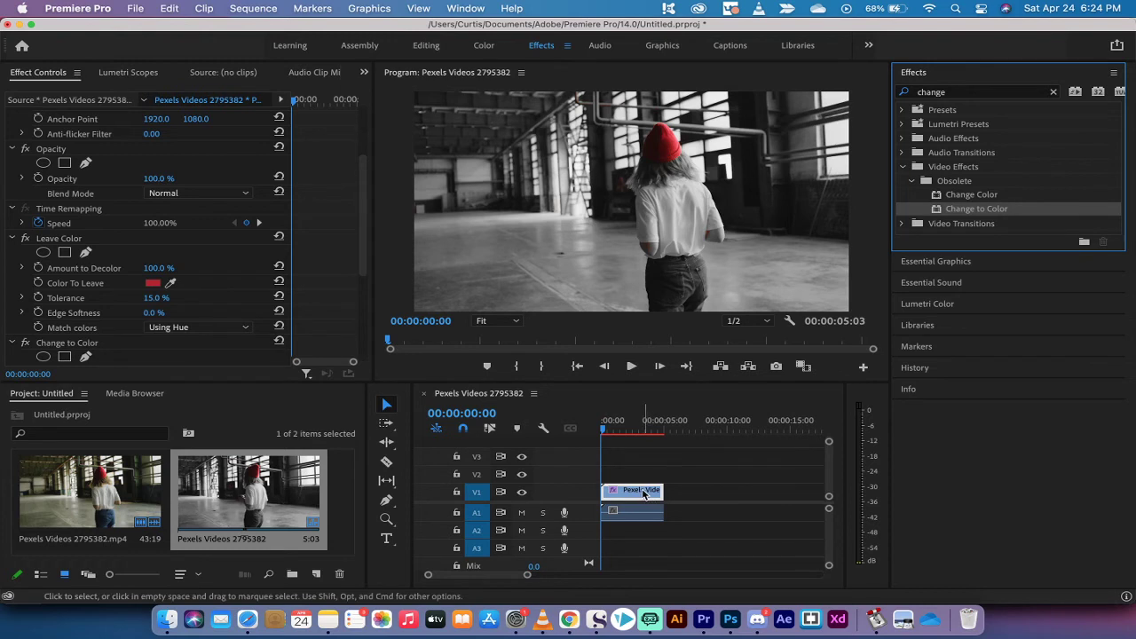
click(78, 345)
scroll(77, 349, down, 4)
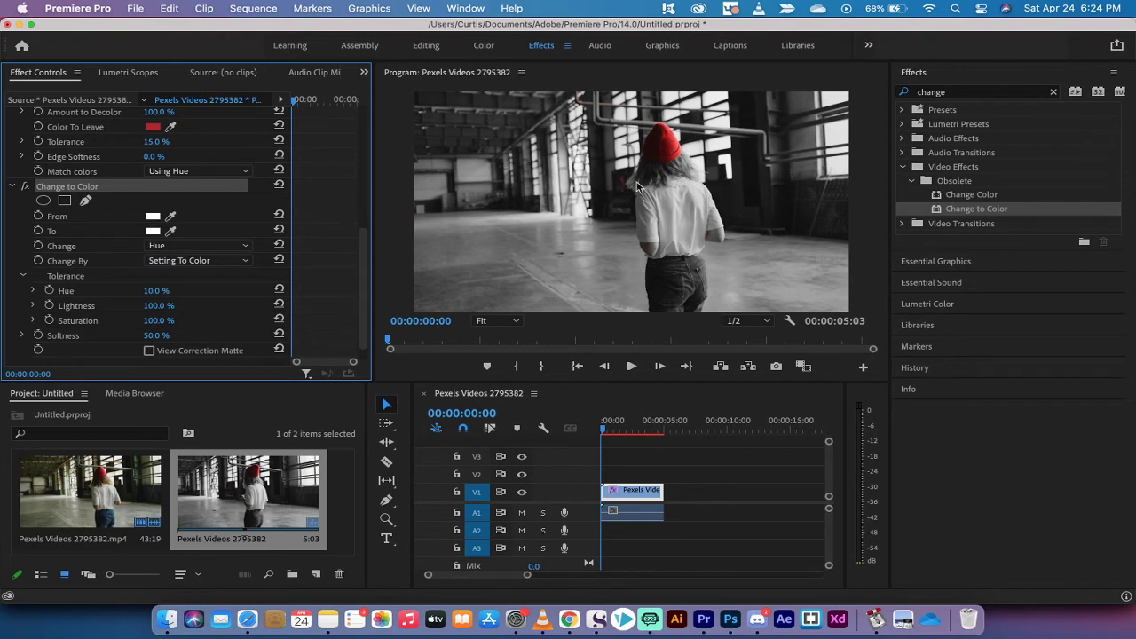
- Sample the hat's dark red as Change to Color's From colour
click(152, 216)
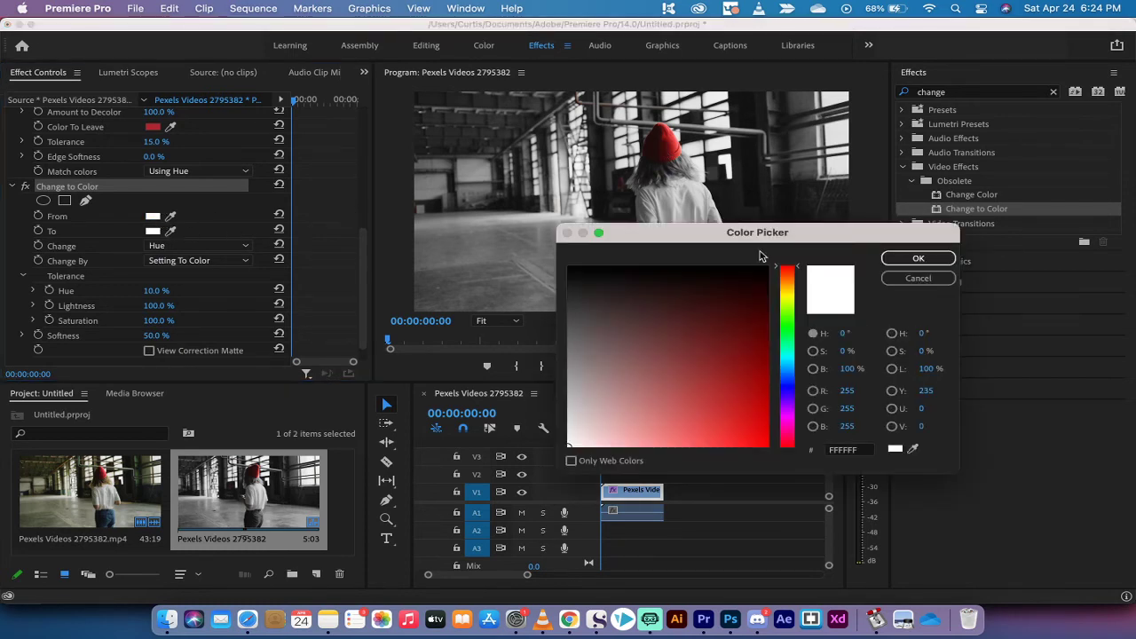
click(913, 450)
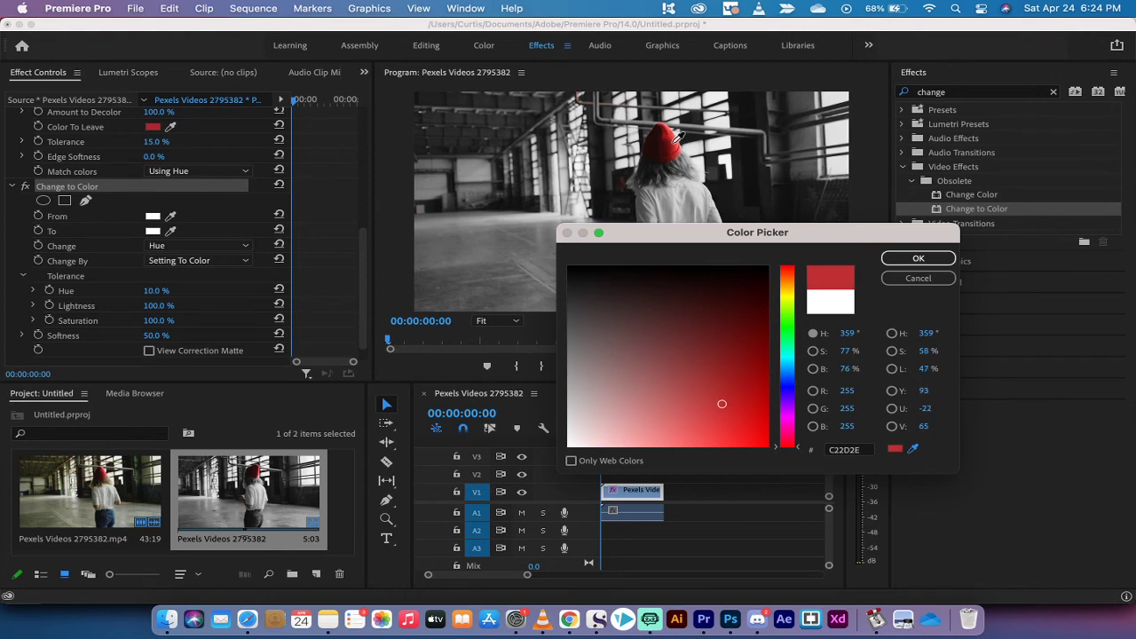
click(678, 142)
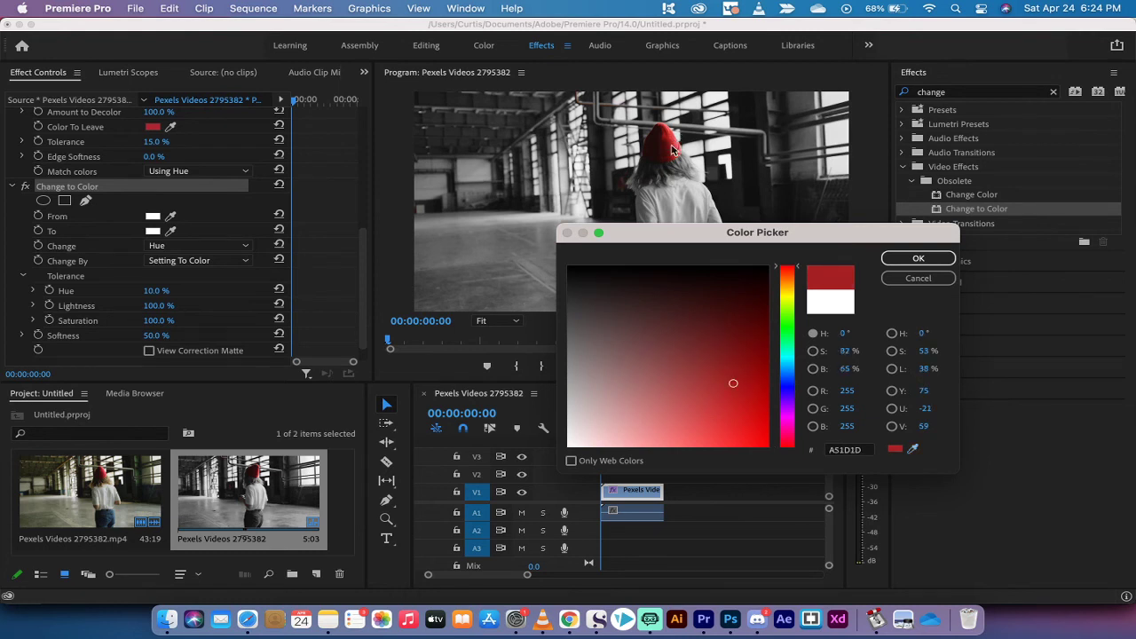
click(919, 259)
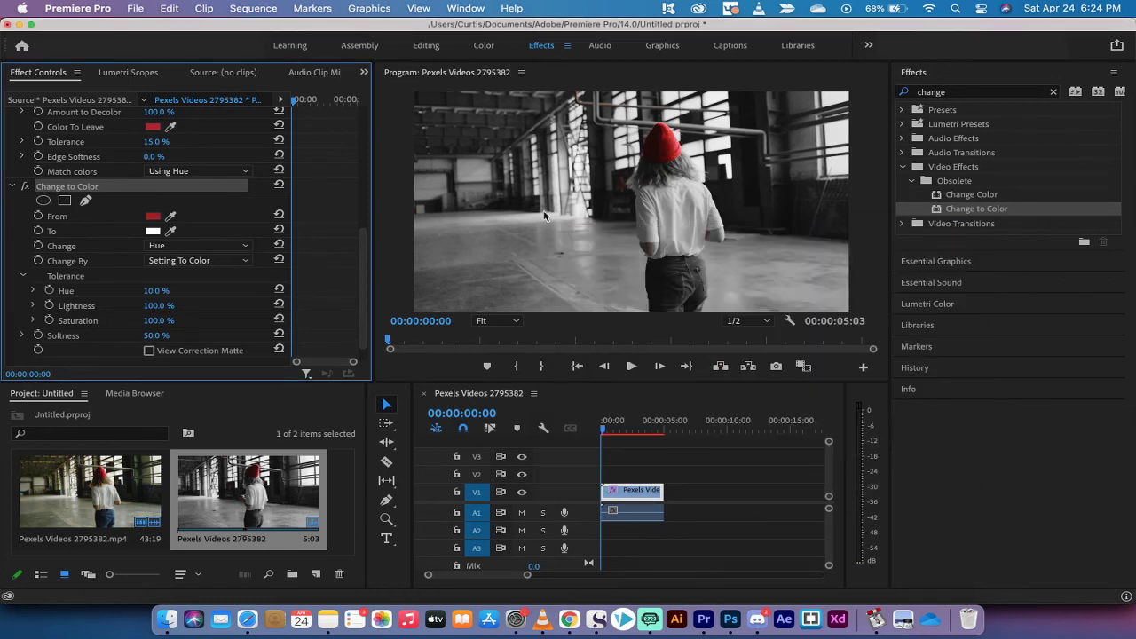
- Set the To colour to purple 5D0098 in the Color Picker
click(153, 231)
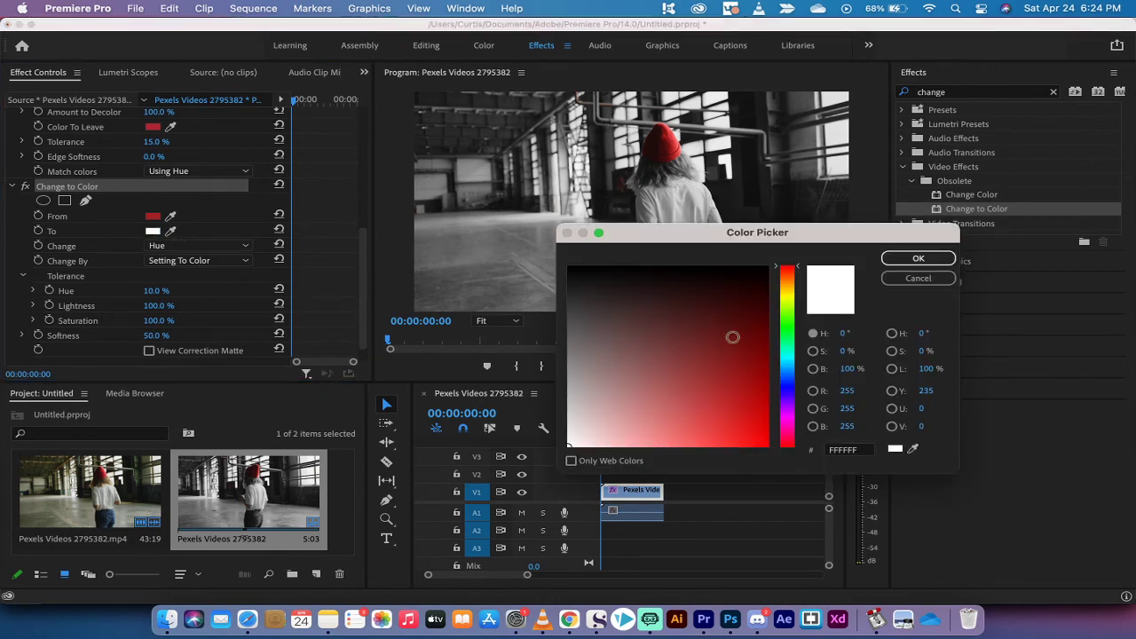
drag(783, 382, 793, 405)
click(767, 373)
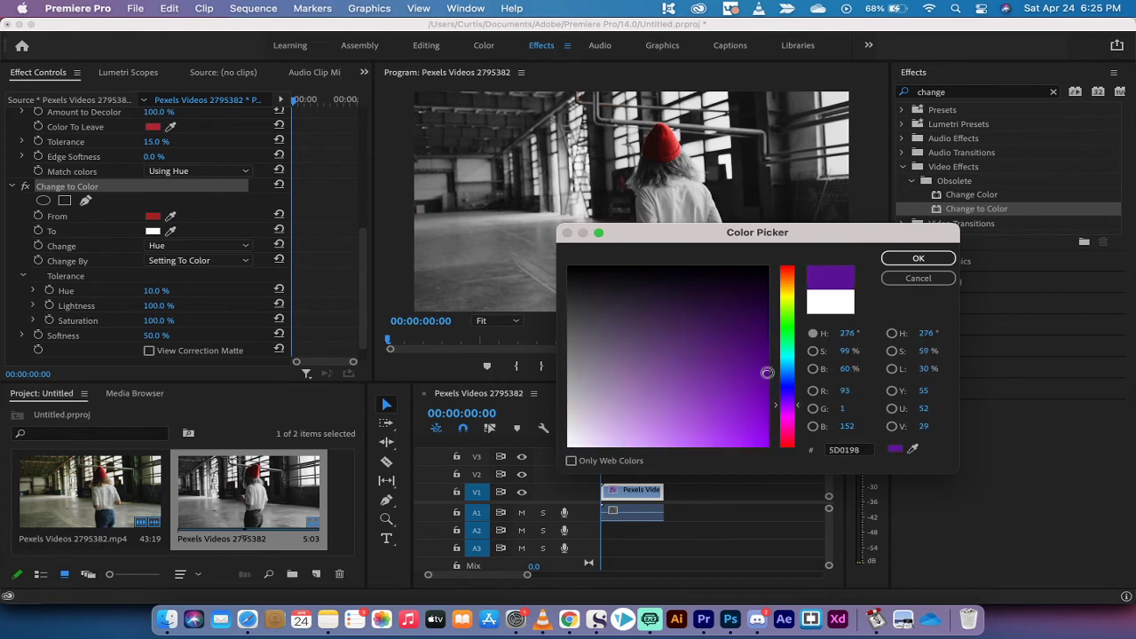
click(928, 260)
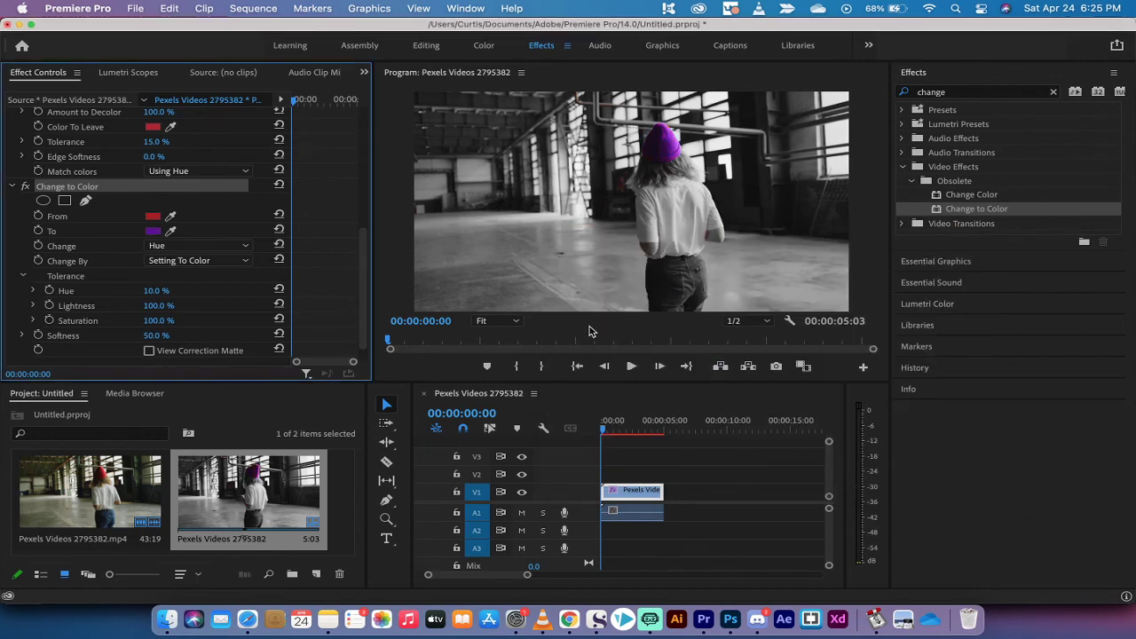
drag(608, 429, 624, 431)
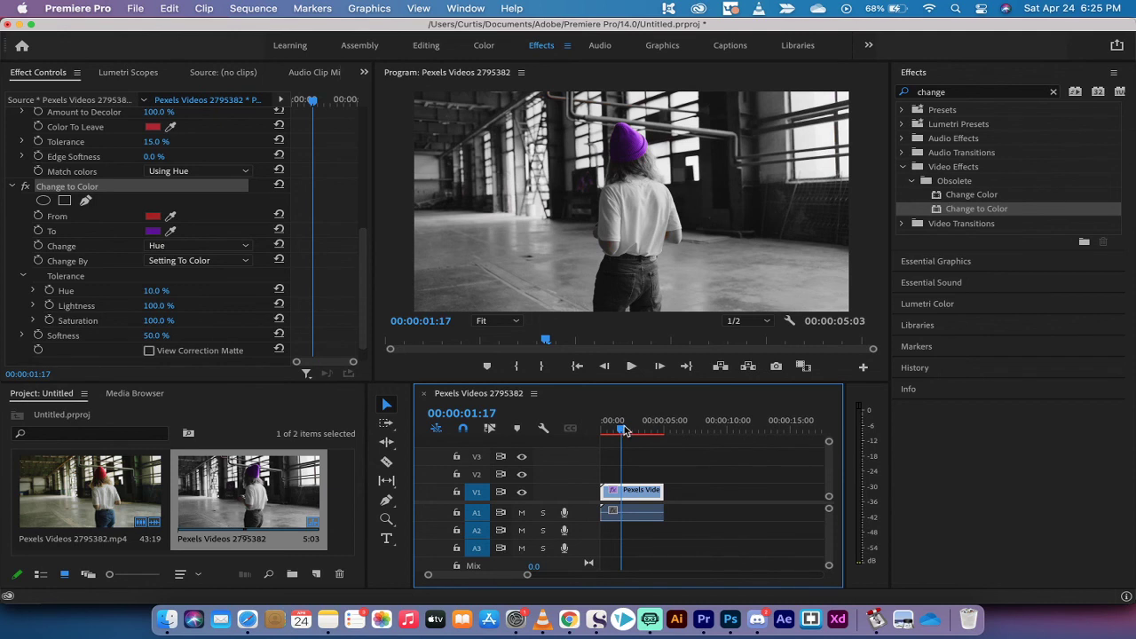
click(624, 430)
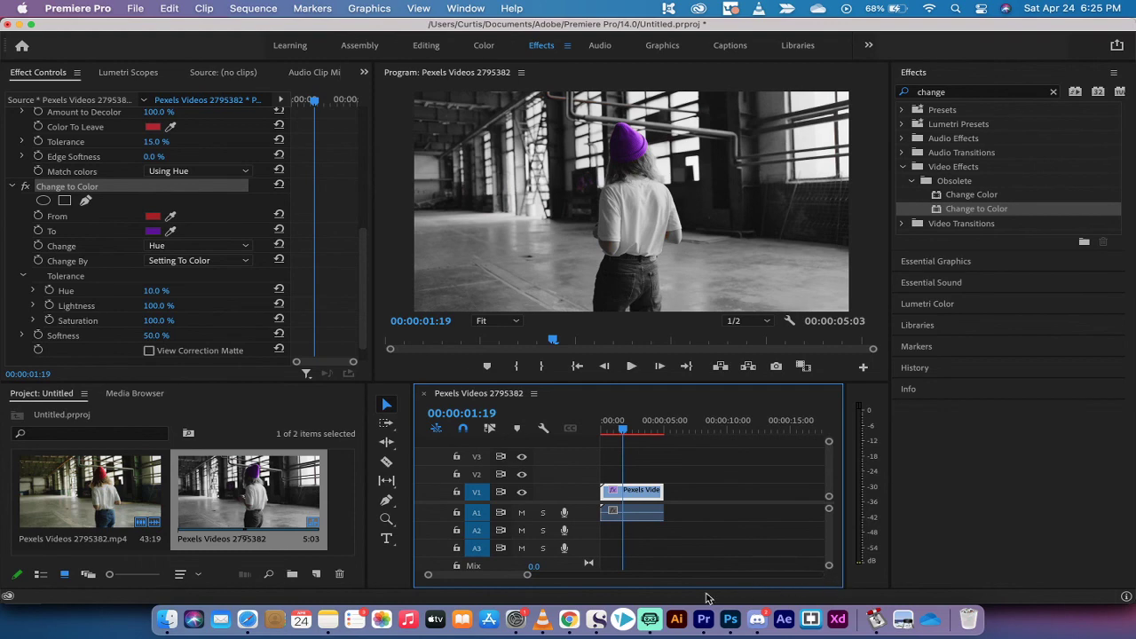